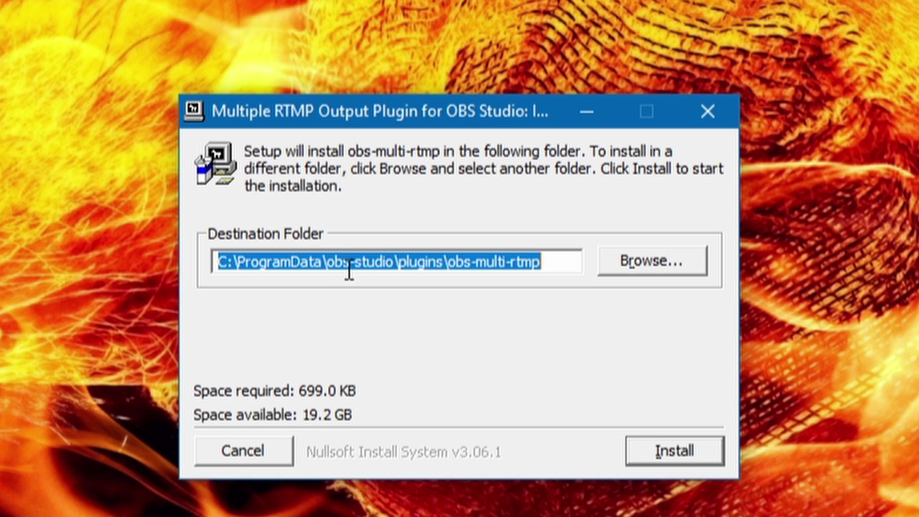
- Install the obs-multi-rtmp plugin into C:\ProgramData\obs-studio\plugins\obs-multi-rtmp
left_click(662, 459)
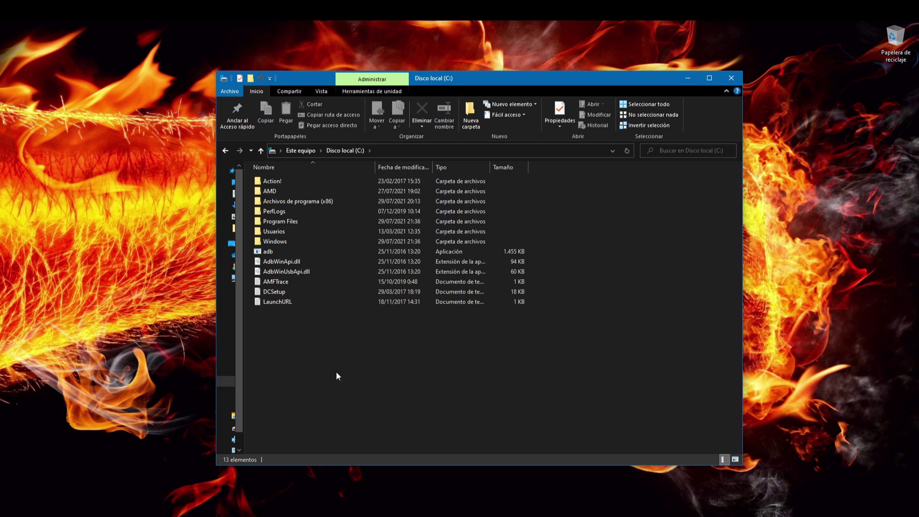
- Open the obs-studio folder inside Archivos de programa (x86) on the local disk C: and locate its obs-plugins folder
double_click(313, 201)
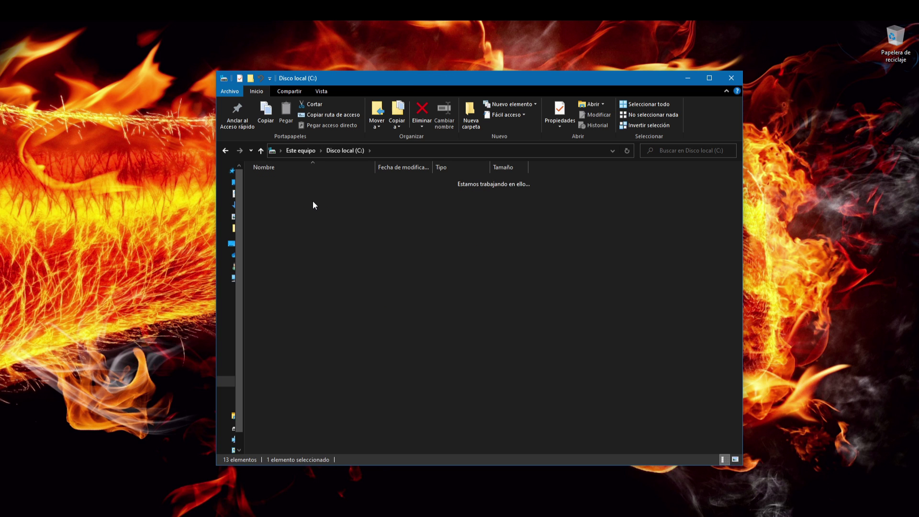
scroll(285, 377, "down", 6)
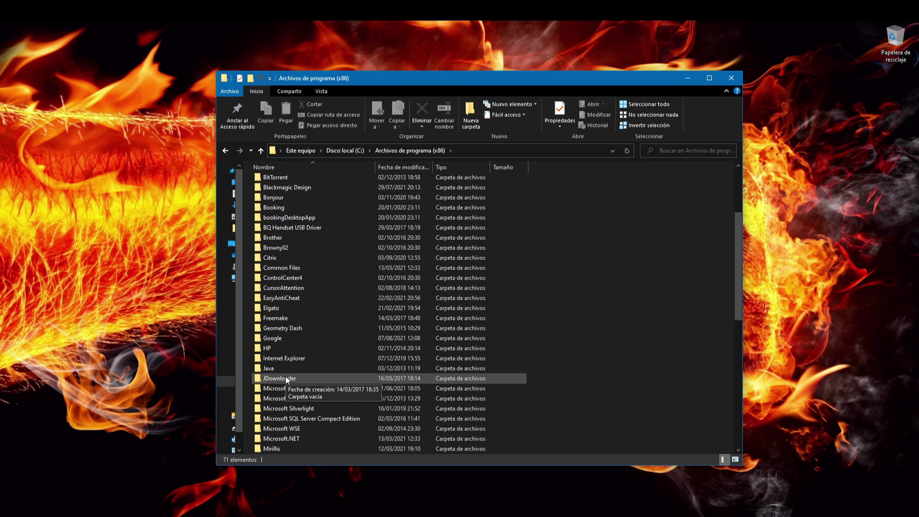
scroll(286, 376, "down", 1)
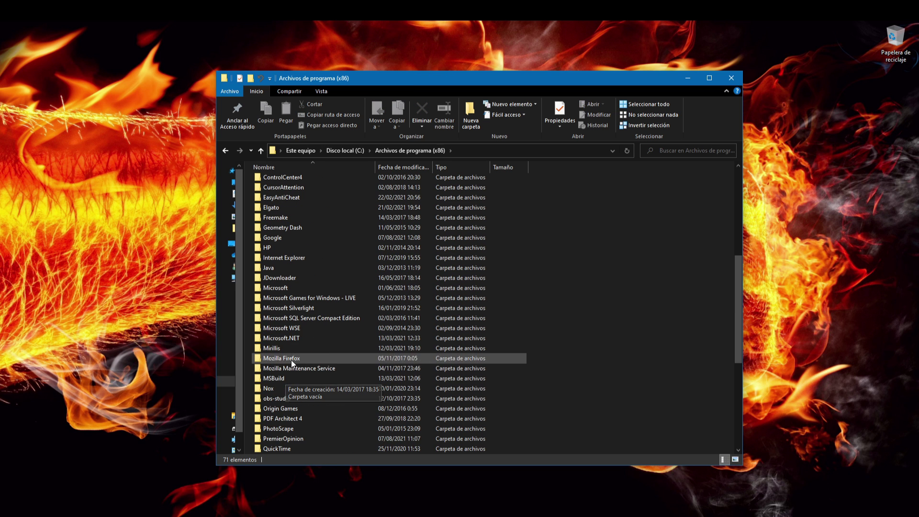
left_click(285, 395)
double_click(285, 396)
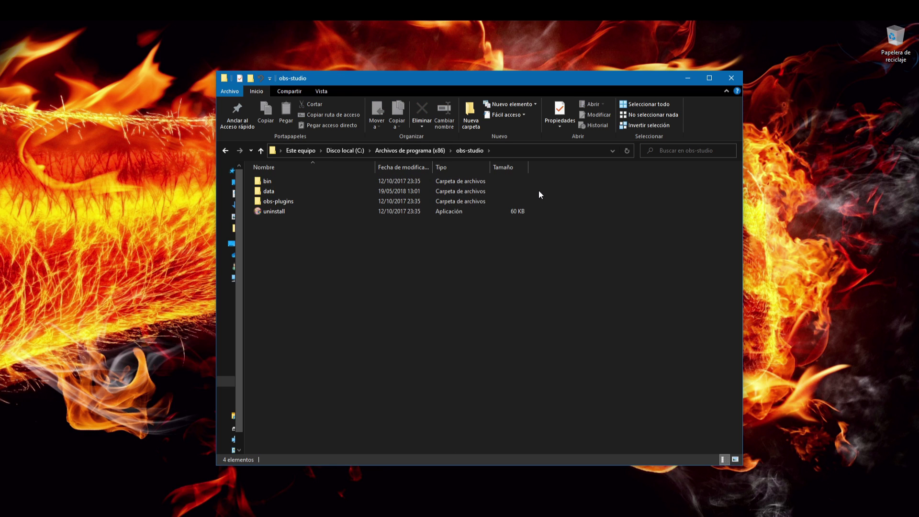
left_click_drag(538, 190, 274, 203)
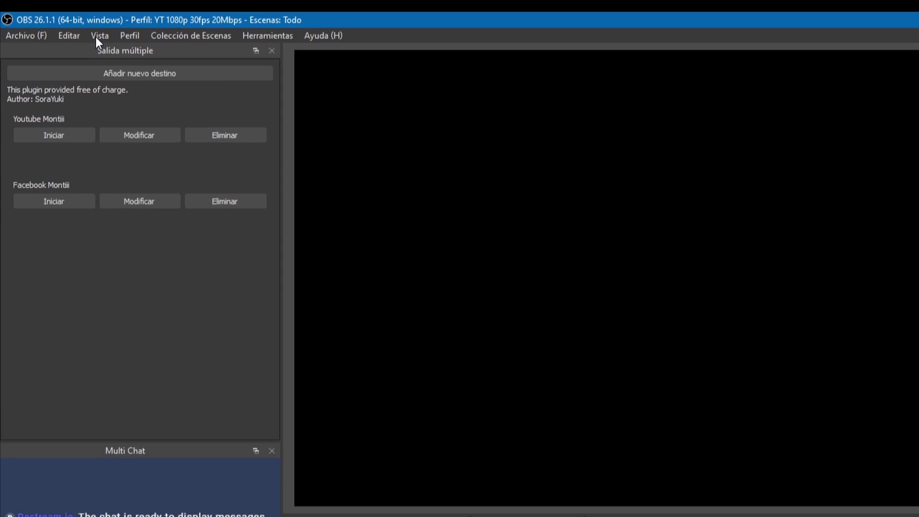
- Switch to OBS and check the list of available panels for the Salida múltiple entry
left_click(96, 37)
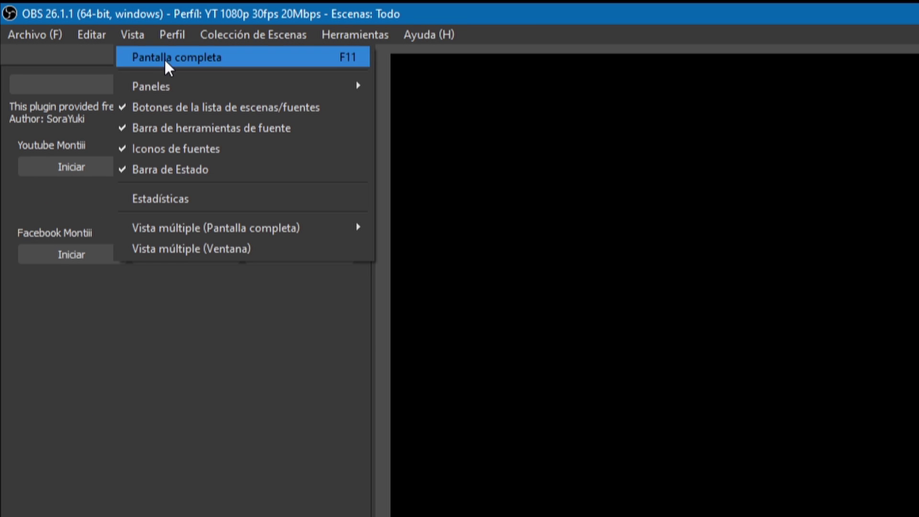
mouse_move(305, 85)
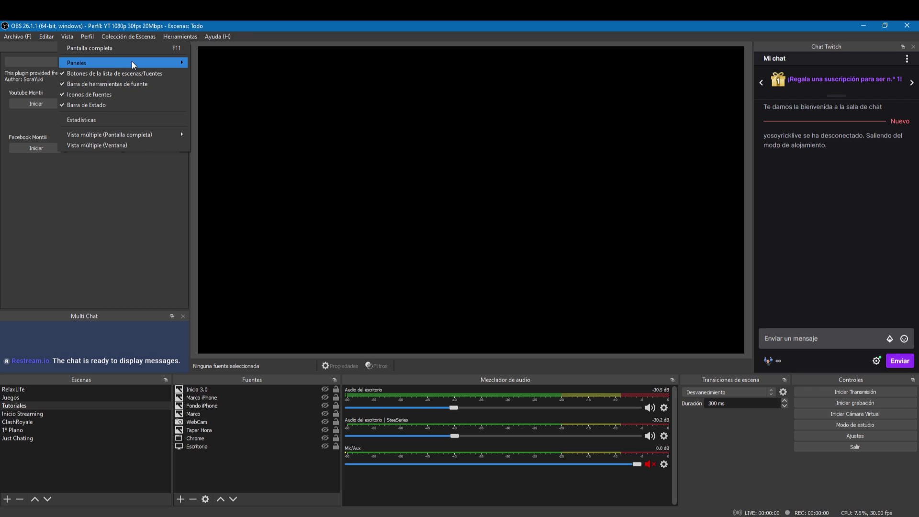
mouse_move(131, 61)
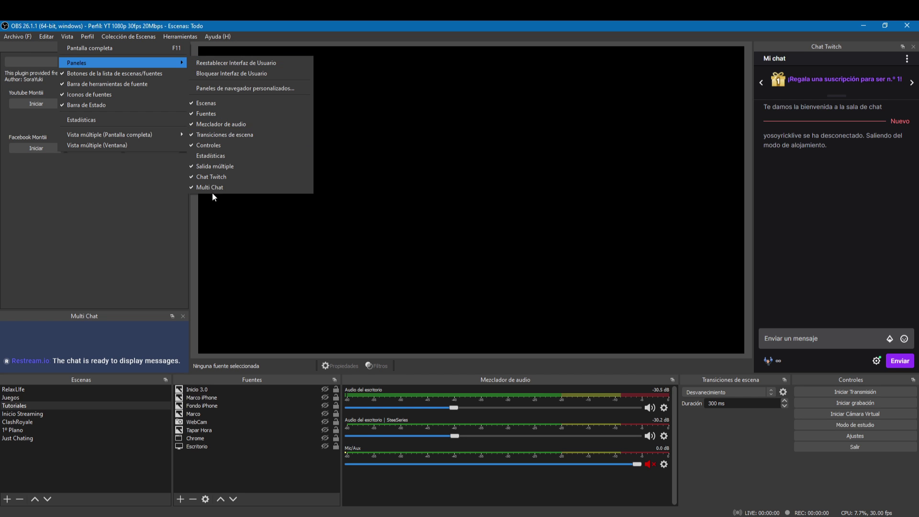
key("Escape")
key("Escape")
- Dock the Multi Chat panel directly below the Chat Twitch panel
left_click_drag(88, 314, 823, 329)
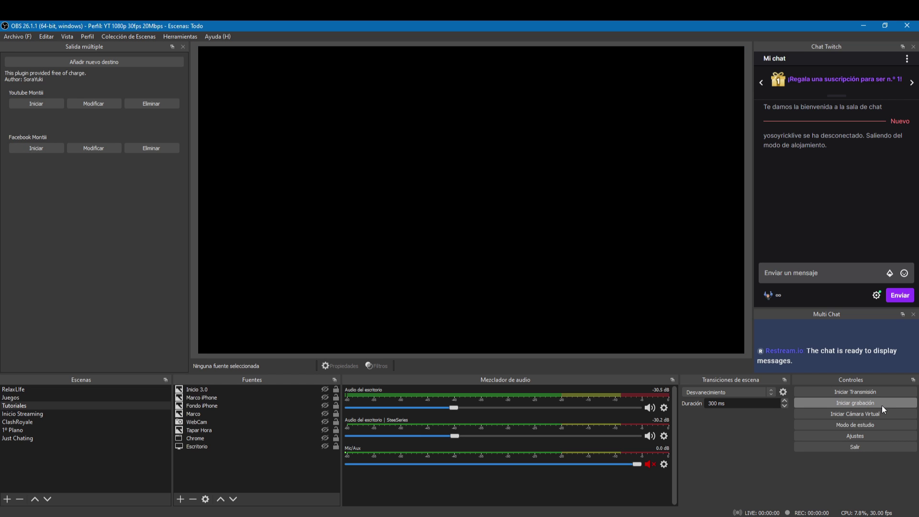
- Review the Emisión settings for the main Twitch stream and leave them without changes
left_click(851, 435)
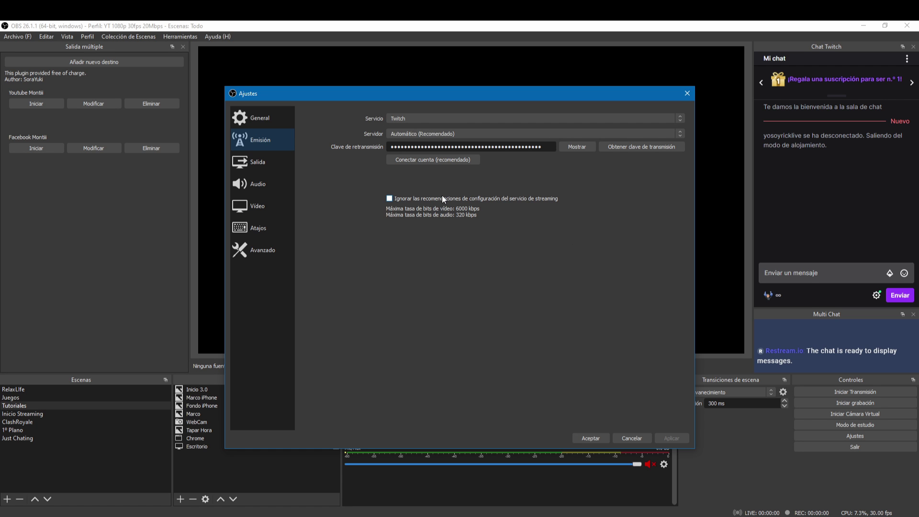
left_click(632, 439)
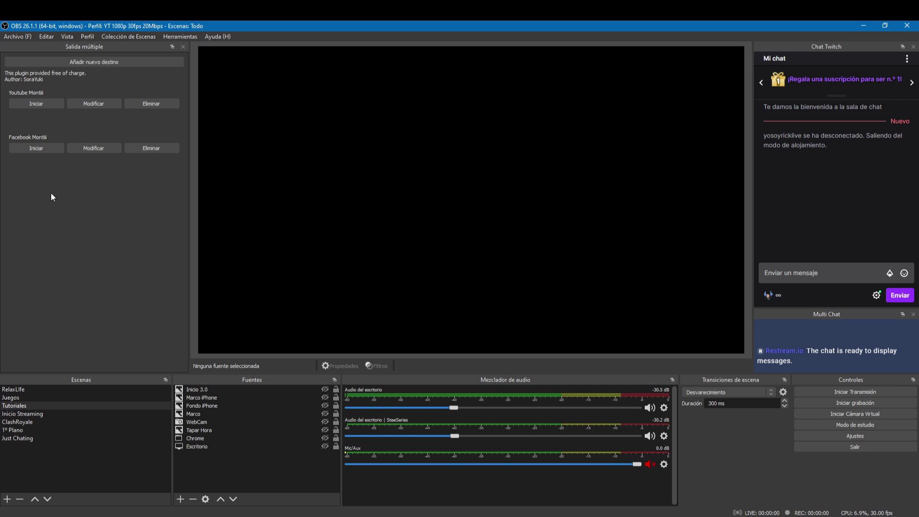
- Try to start the existing YouTube destination in the Salida múltiple panel
left_click(44, 102)
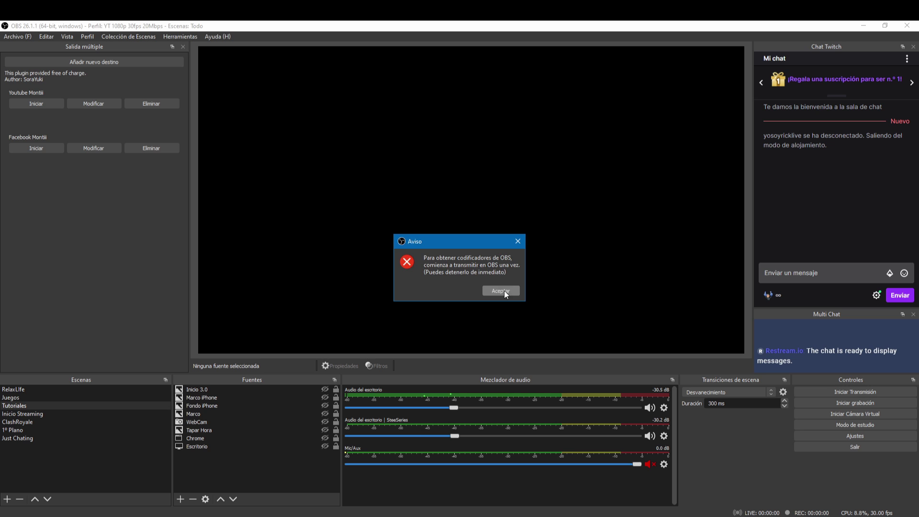
left_click(504, 292)
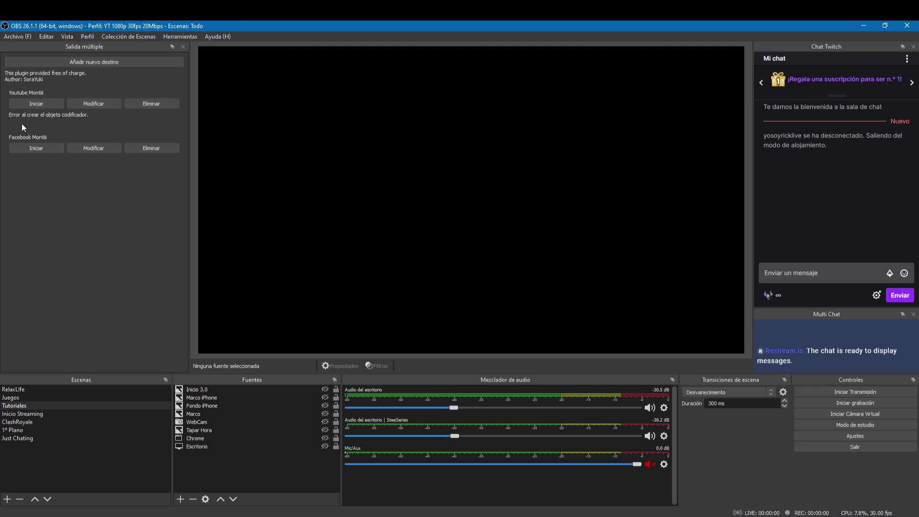
- Add a new destination to the multiple output and name it Youtube Tutoriales 3.0
left_click(97, 65)
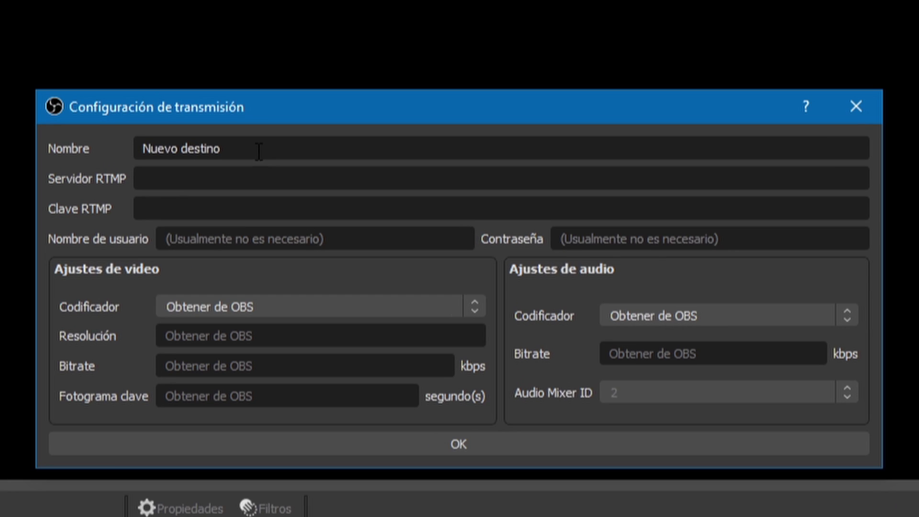
left_click_drag(252, 144, 96, 134)
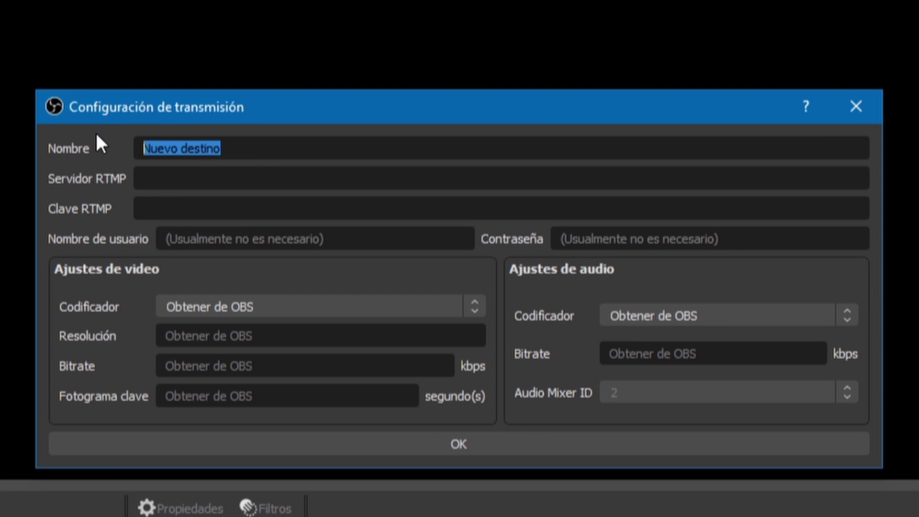
left_click(163, 184)
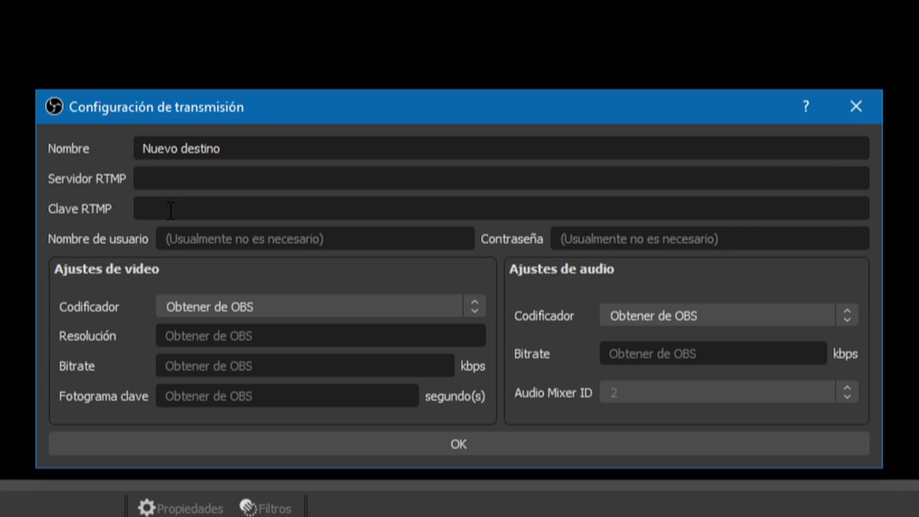
left_click_drag(250, 146, 106, 135)
key("BackSpace")
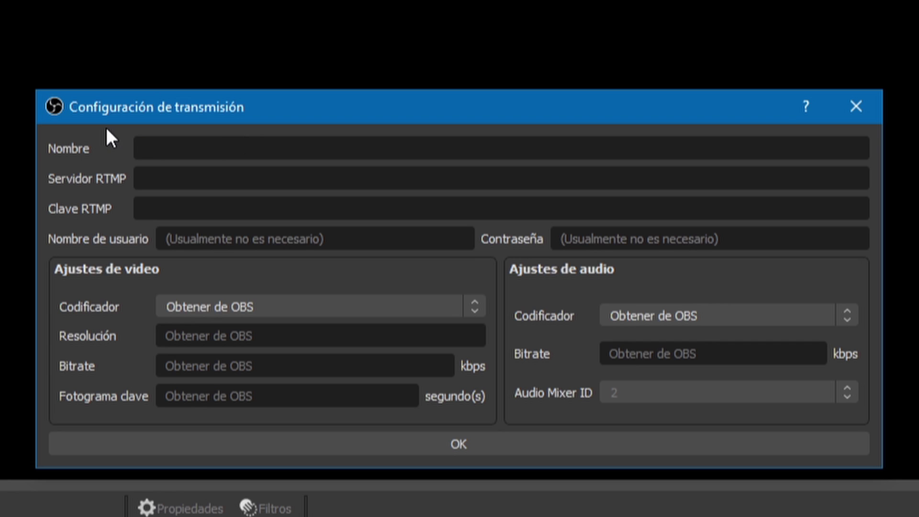
type("Youtube Tu")
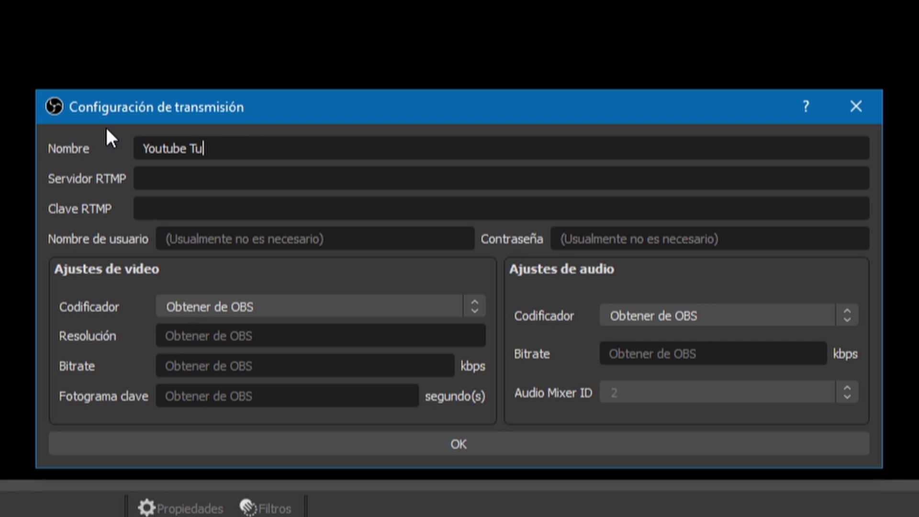
type("toriales 3.0")
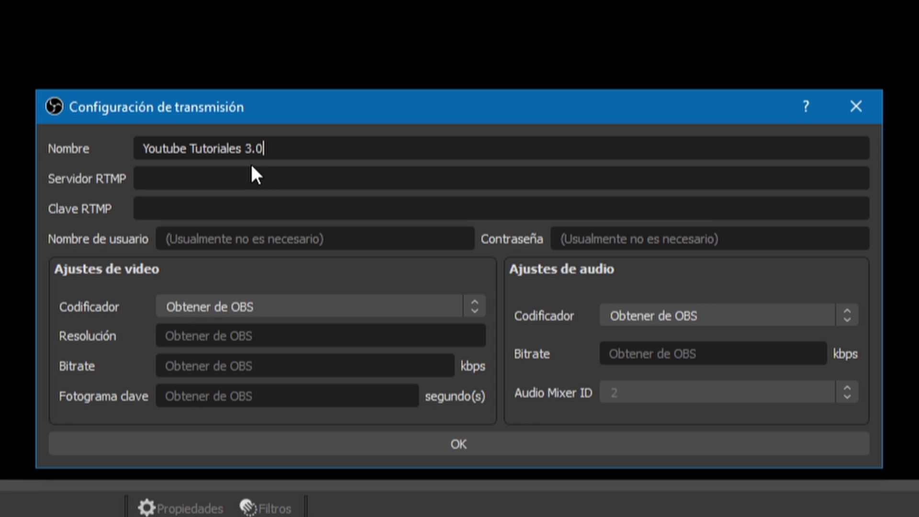
left_click(249, 178)
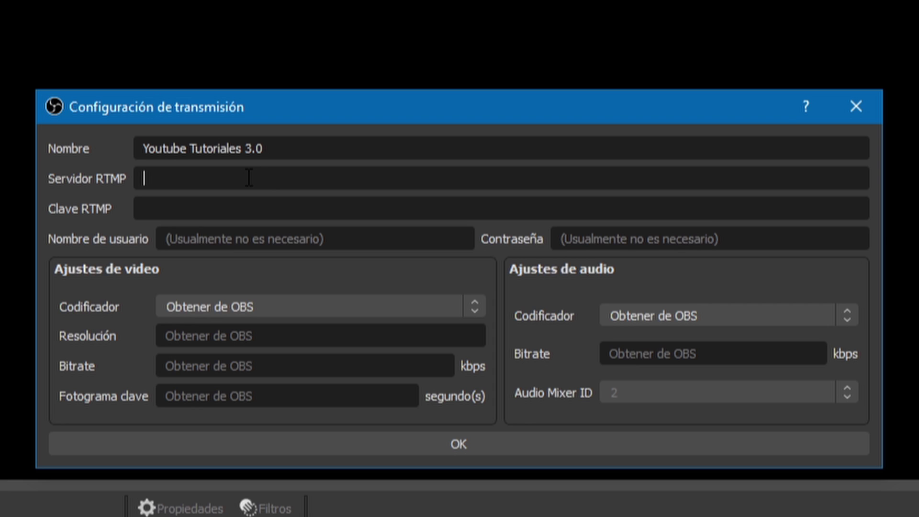
left_click(241, 211)
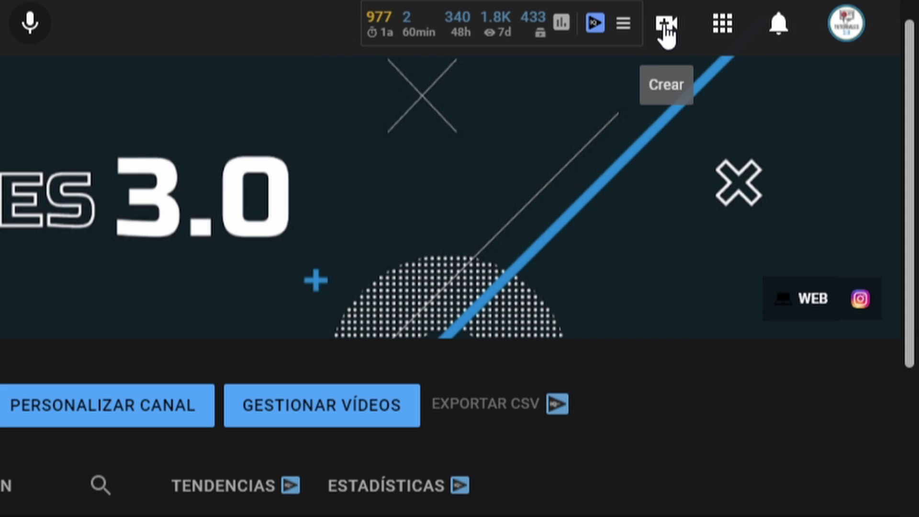
- Open the YouTube channel's live broadcast setup and copy its stream URL, rtmp://a.rtmp.youtube.com/live2, into the OBS destination's RTMP server field
left_click(666, 29)
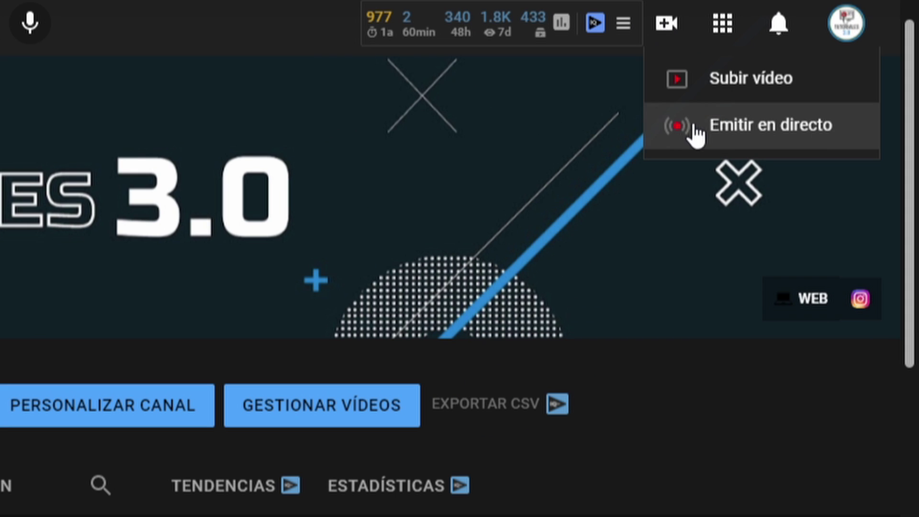
left_click(696, 128)
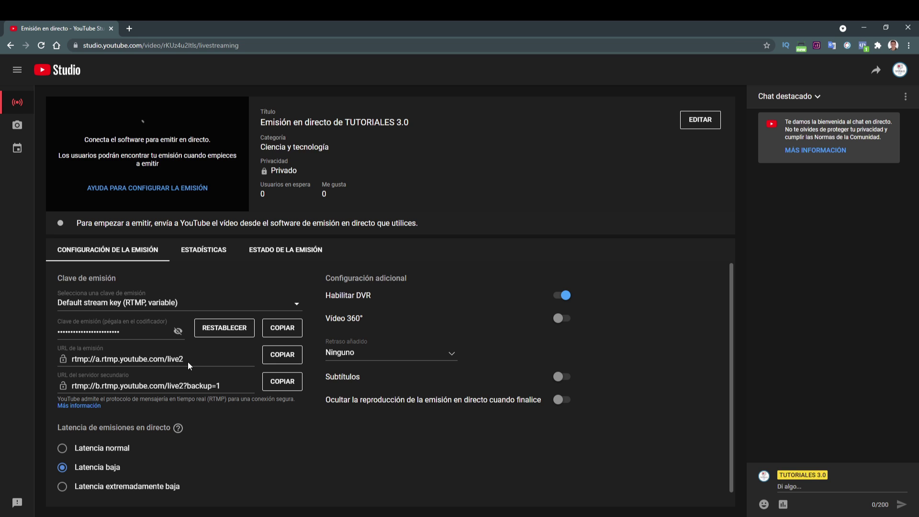
left_click_drag(189, 361, 172, 360)
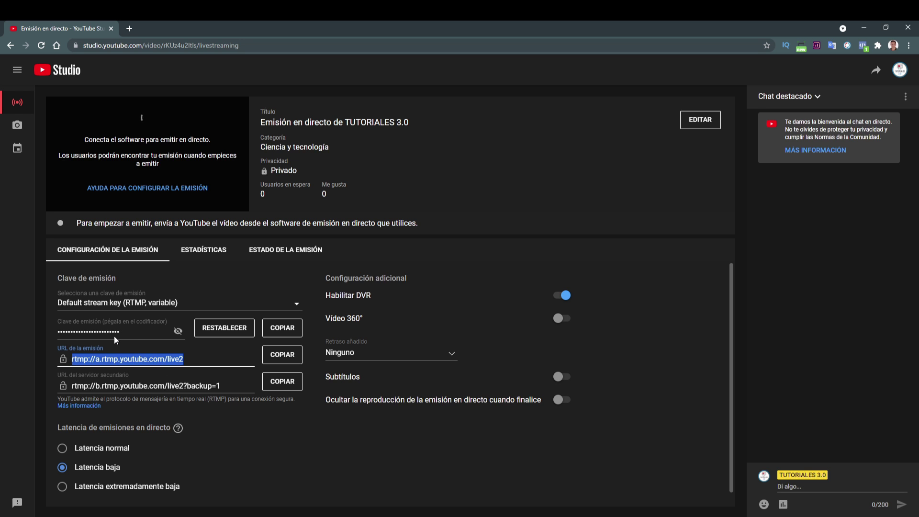
left_click(270, 356)
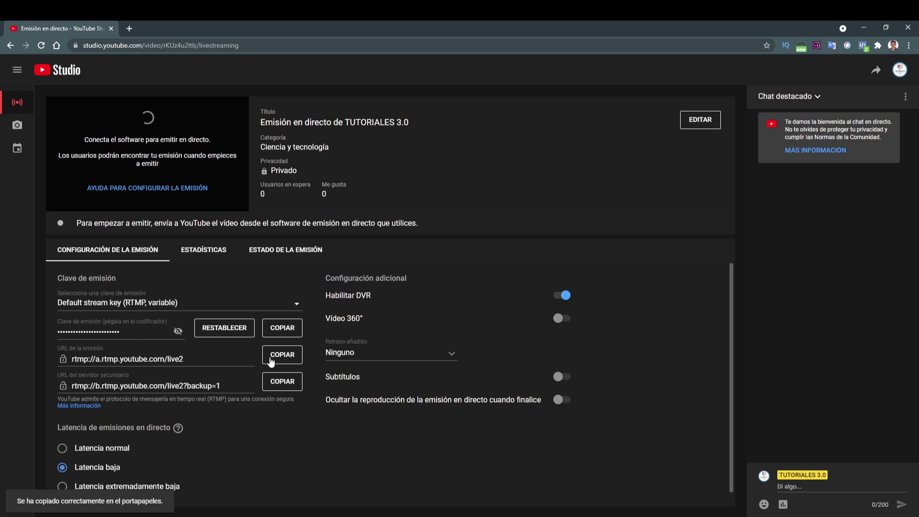
key("alt+Tab")
type("rtmp://a.rtmp.youtube.com/live2")
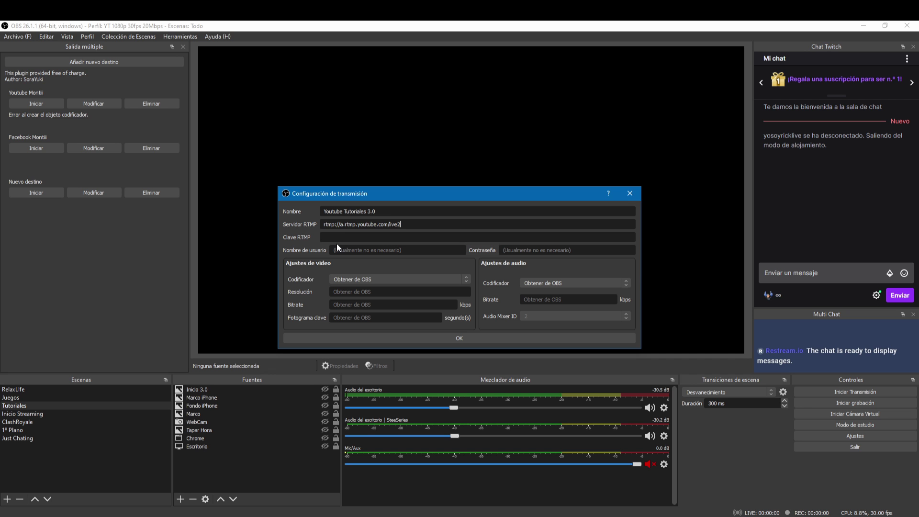
- Copy the stream key from YouTube Studio into the OBS destination's RTMP key field and save the destination
key("alt+Tab")
left_click(274, 330)
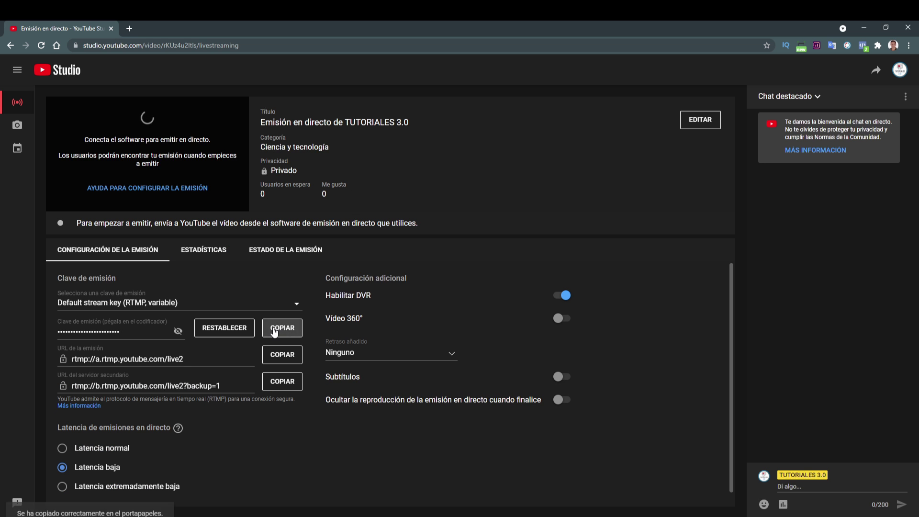
key("alt+Tab")
left_click(400, 237)
key("ctrl+v")
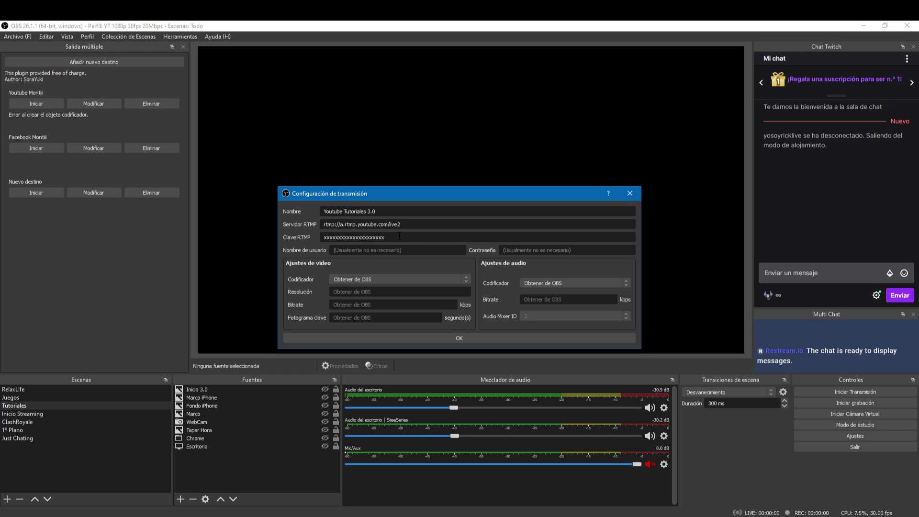
left_click(456, 337)
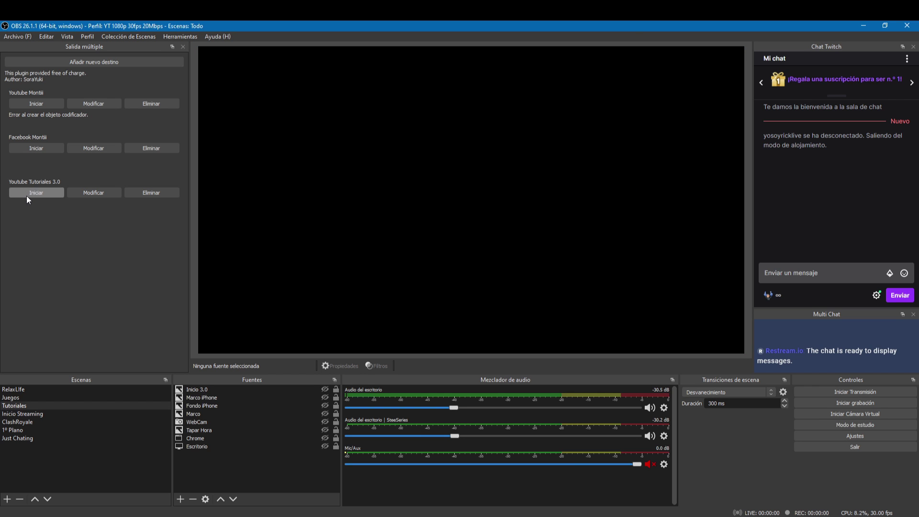
- Check the settings of the Youtube Tutoriales 3.0 destination and delete that destination
left_click(103, 193)
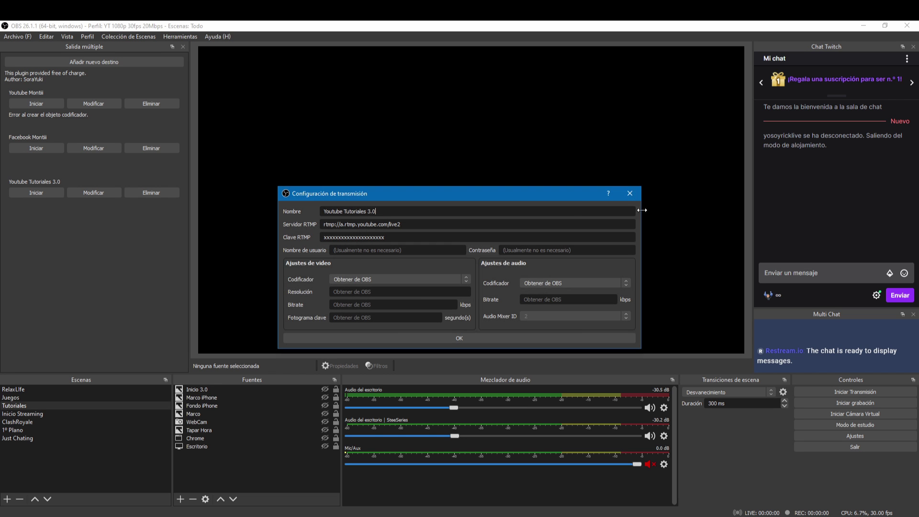
left_click(628, 194)
left_click(143, 193)
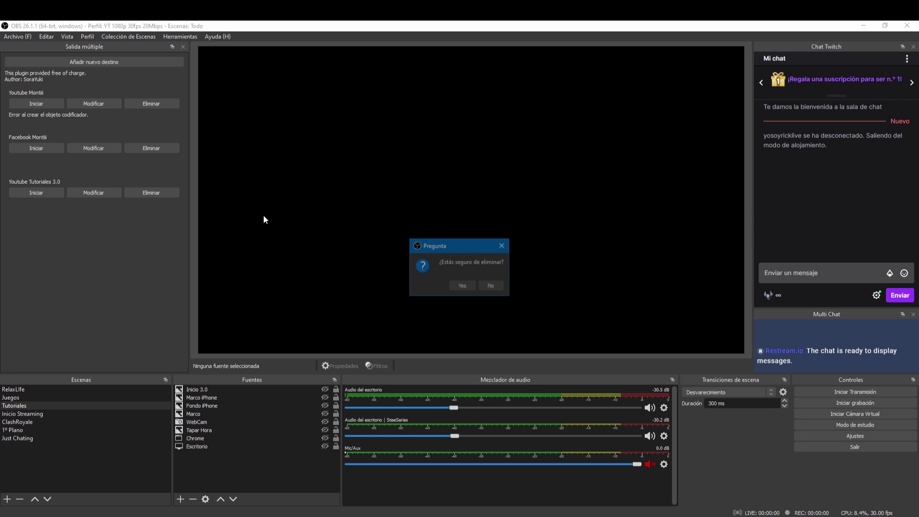
left_click(464, 286)
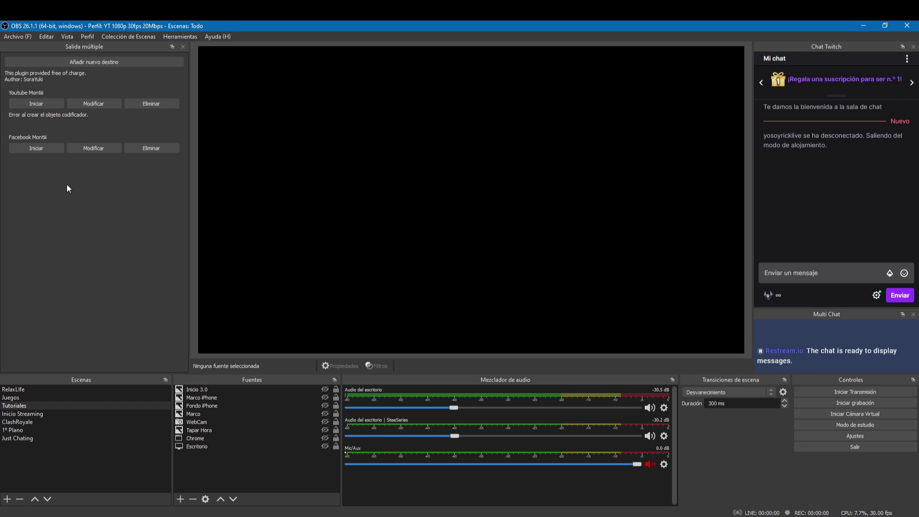
- Switch to Facebook, open the live broadcast setup for the Tutoriales 3.0 page and copy its stream key
mouse_move(387, 516)
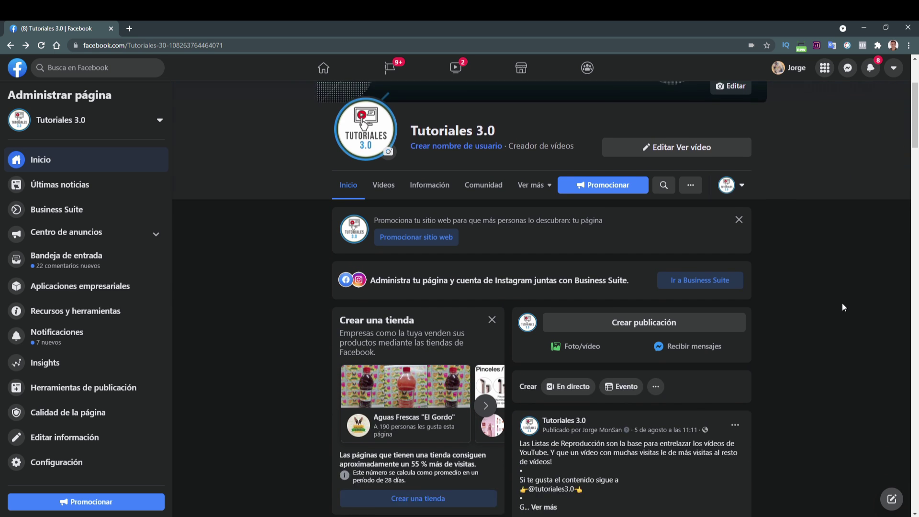
scroll(843, 306, "down", 2)
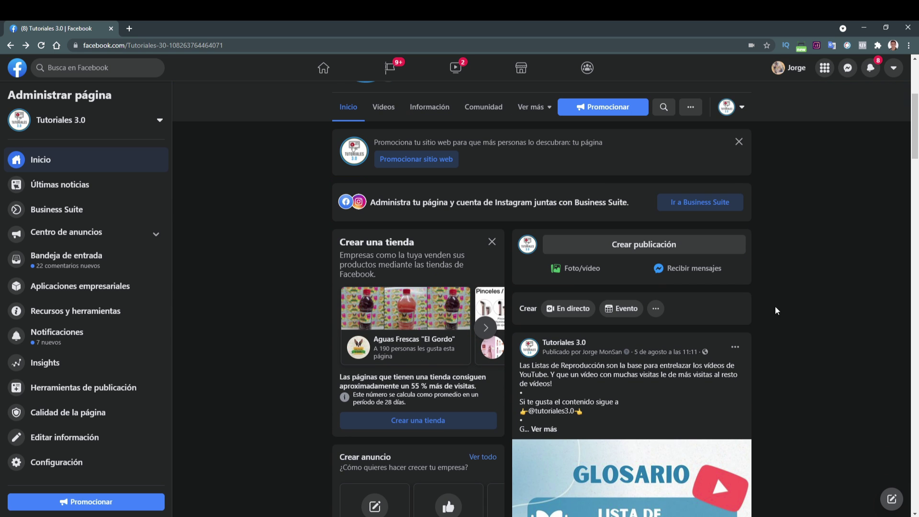
left_click(567, 309)
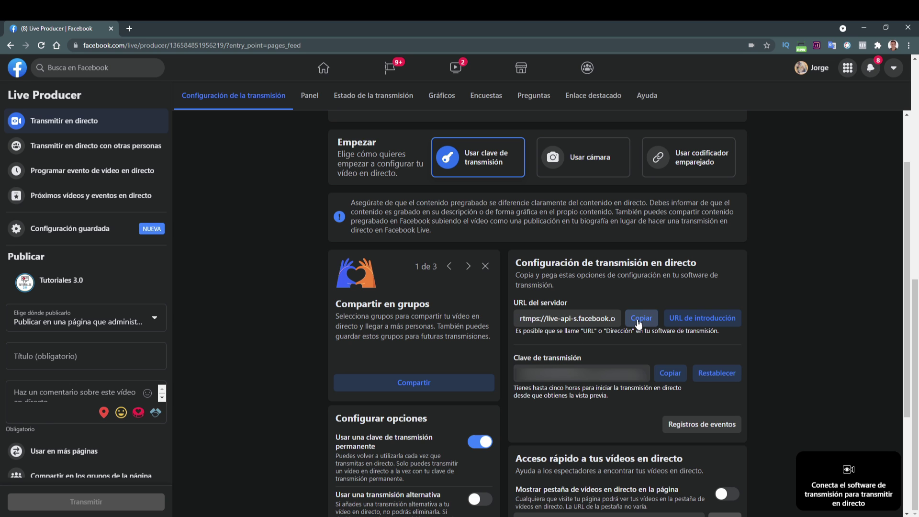
left_click(666, 374)
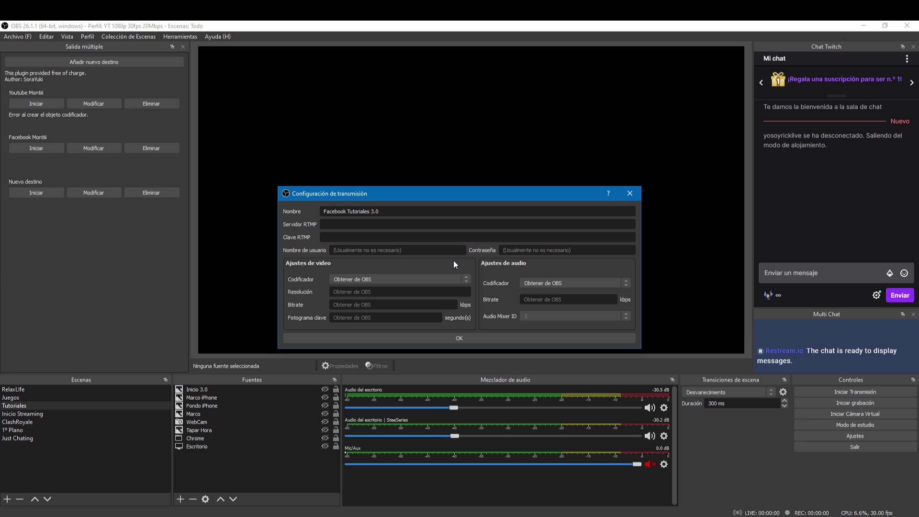
- Discard the new Facebook Tutoriales 3.0 destination in OBS without saving it
left_click(631, 193)
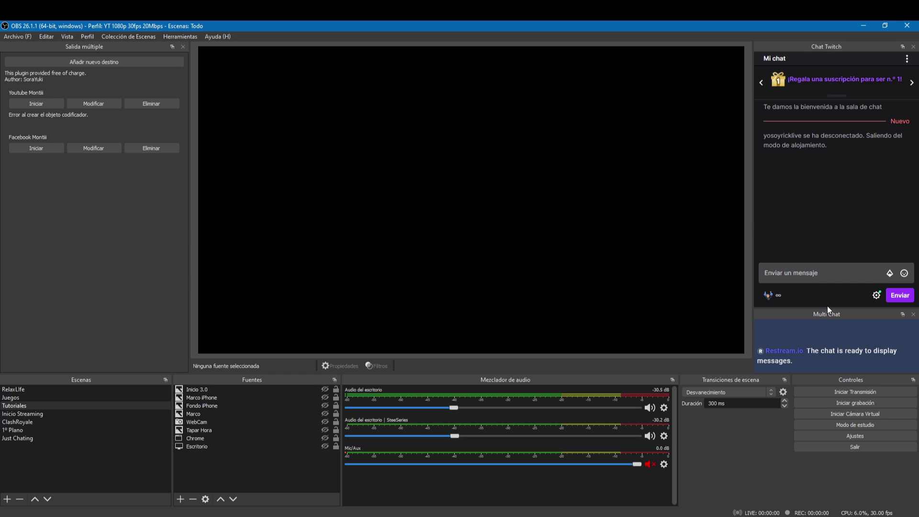
- Enlarge the Multi Chat panel upward, shrinking the Chat Twitch panel above it
left_click_drag(831, 306, 821, 140)
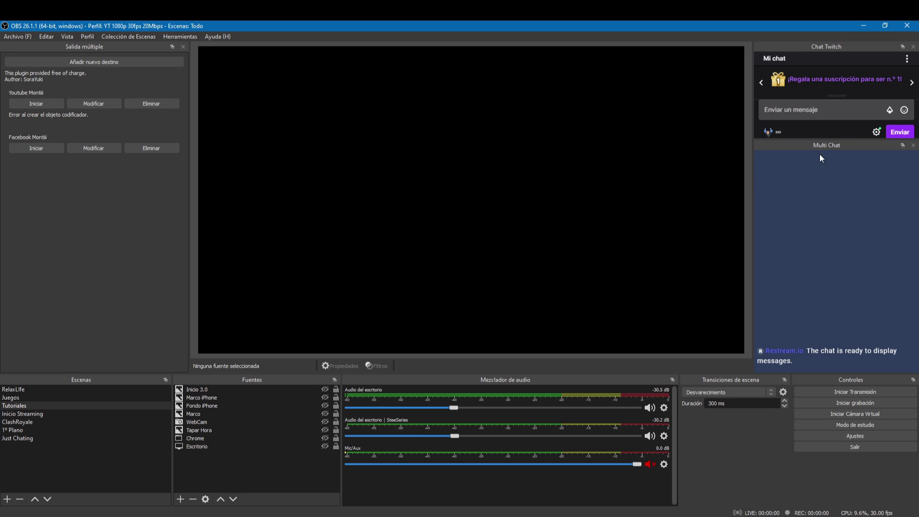